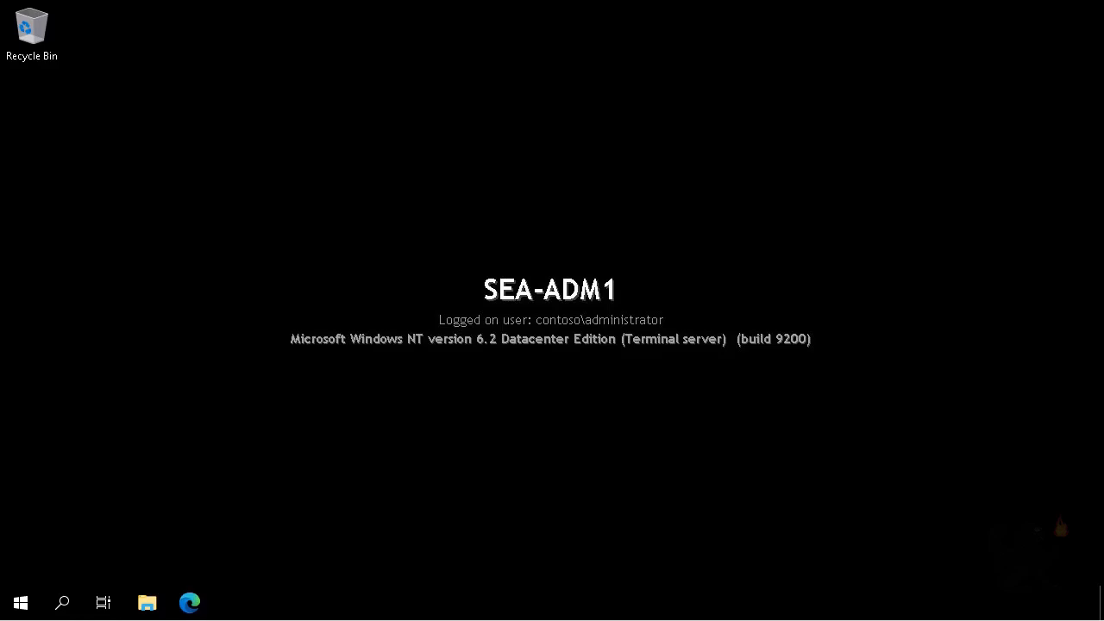
# Launch DNS Manager on SEA-DC1 from Administrative Tools and view its Conditional Forwarders
pyautogui.click(20, 607)
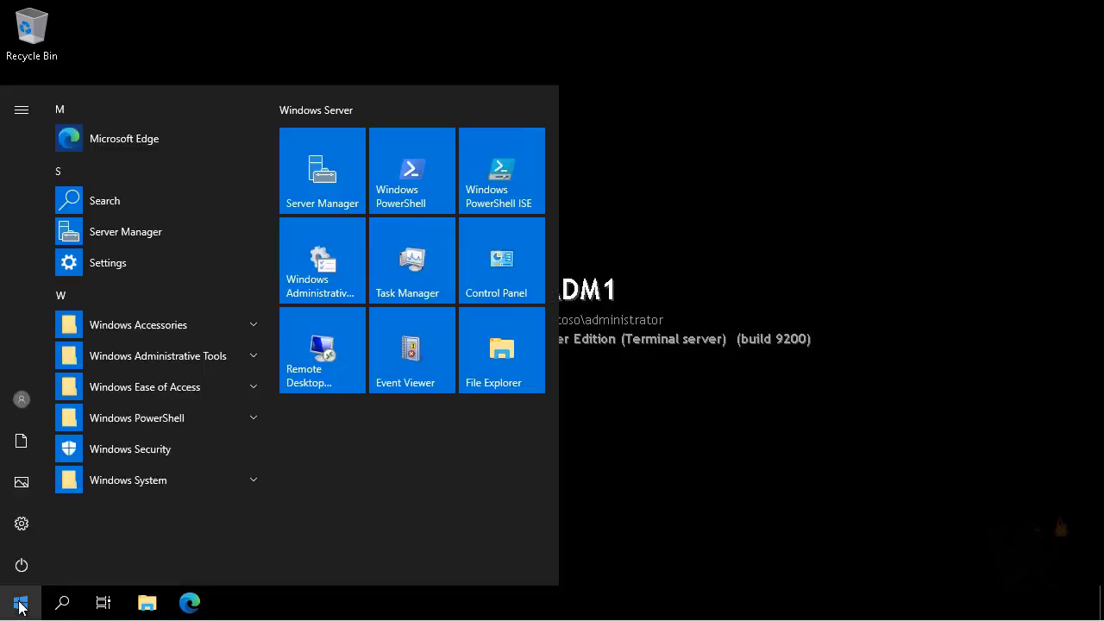
pyautogui.click(340, 269)
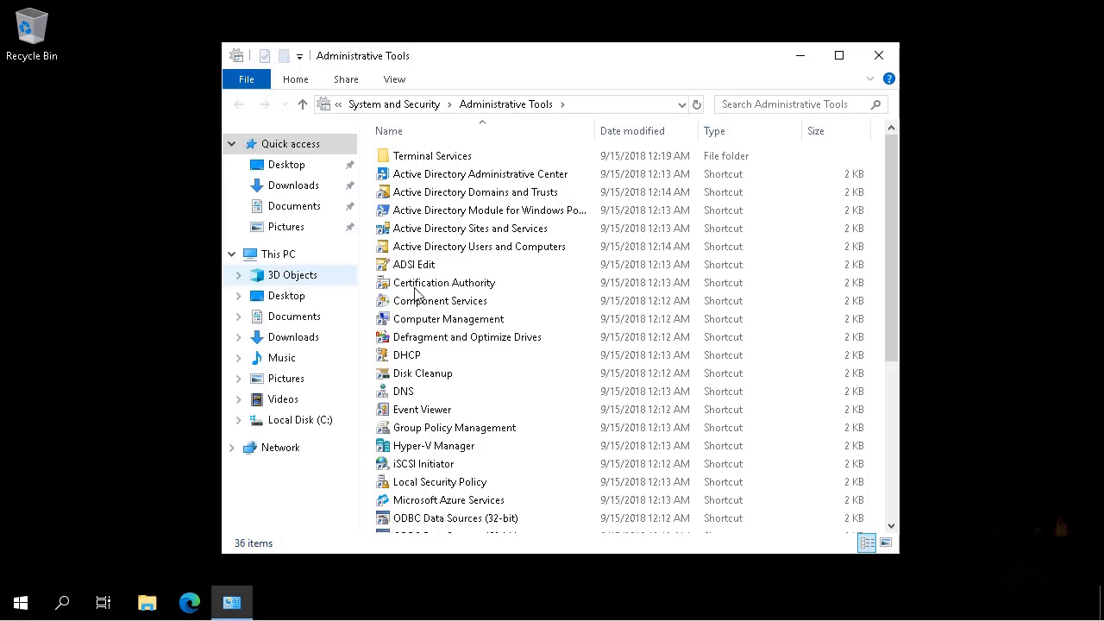
pyautogui.click(394, 393)
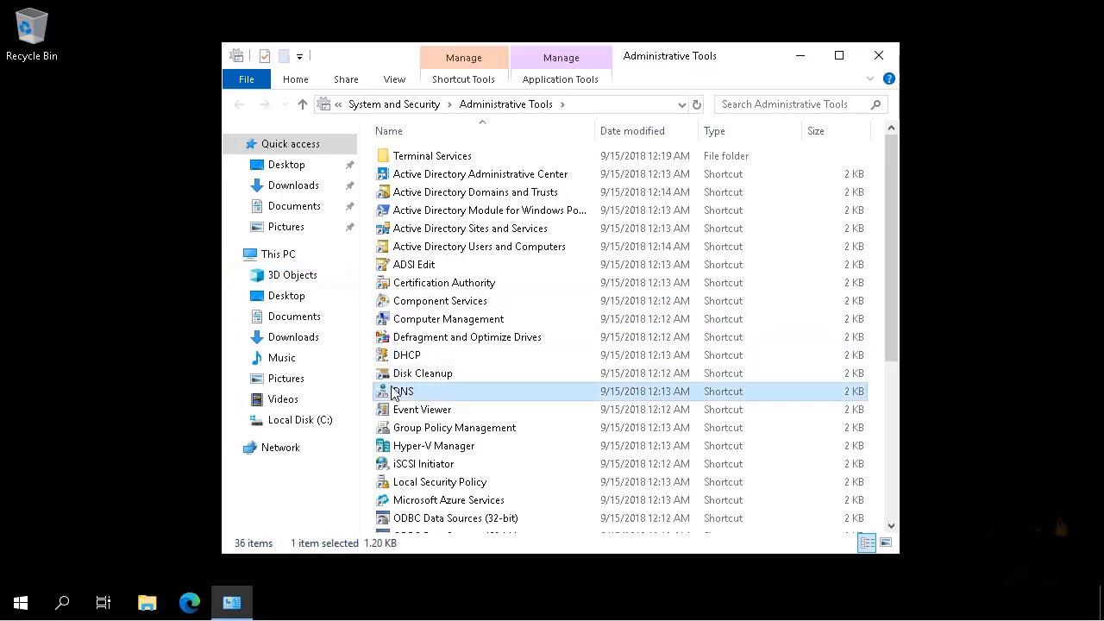
pyautogui.doubleClick(395, 392)
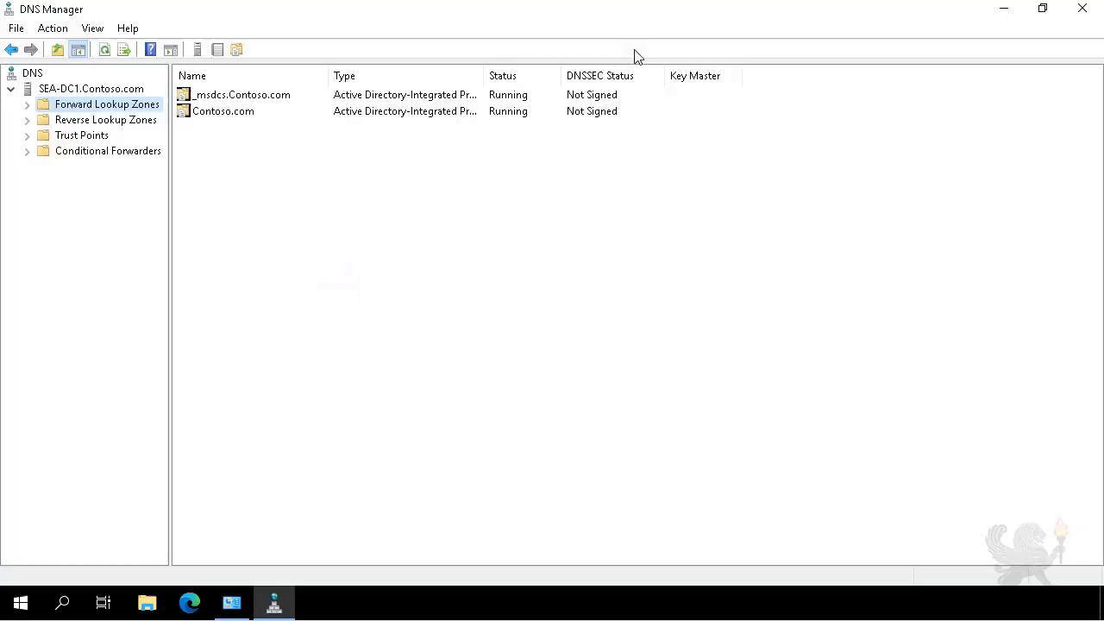
pyautogui.click(109, 153)
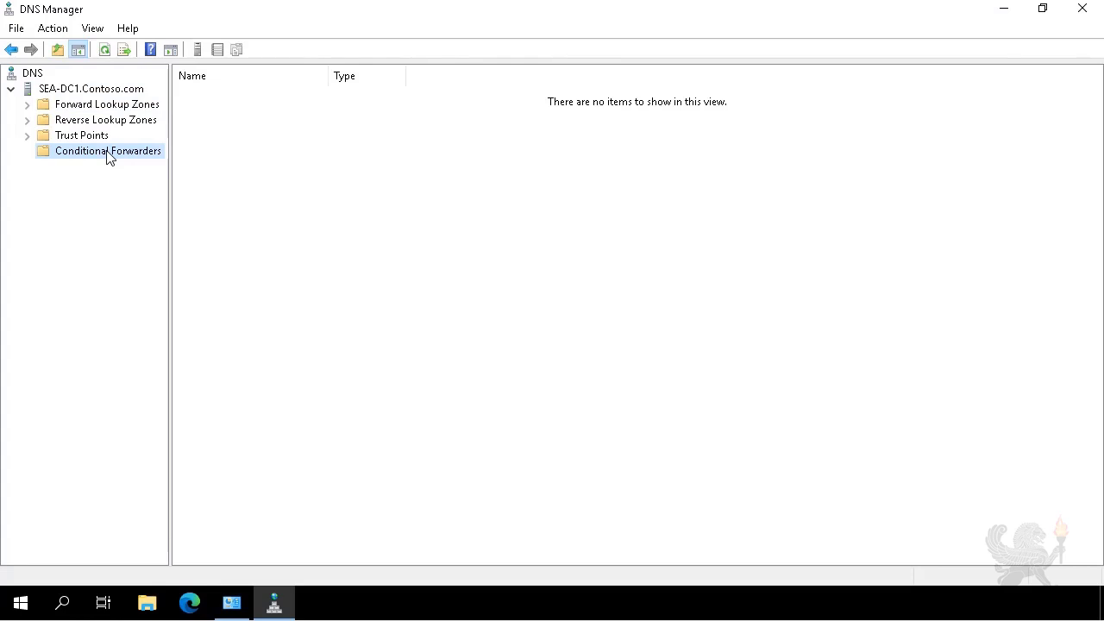
# Add a tailwindtraders.net conditional forwarder on SEA-DC1 with master server 172.16.10.145
pyautogui.rightClick(110, 156)
pyautogui.click(147, 162)
pyautogui.write('t')
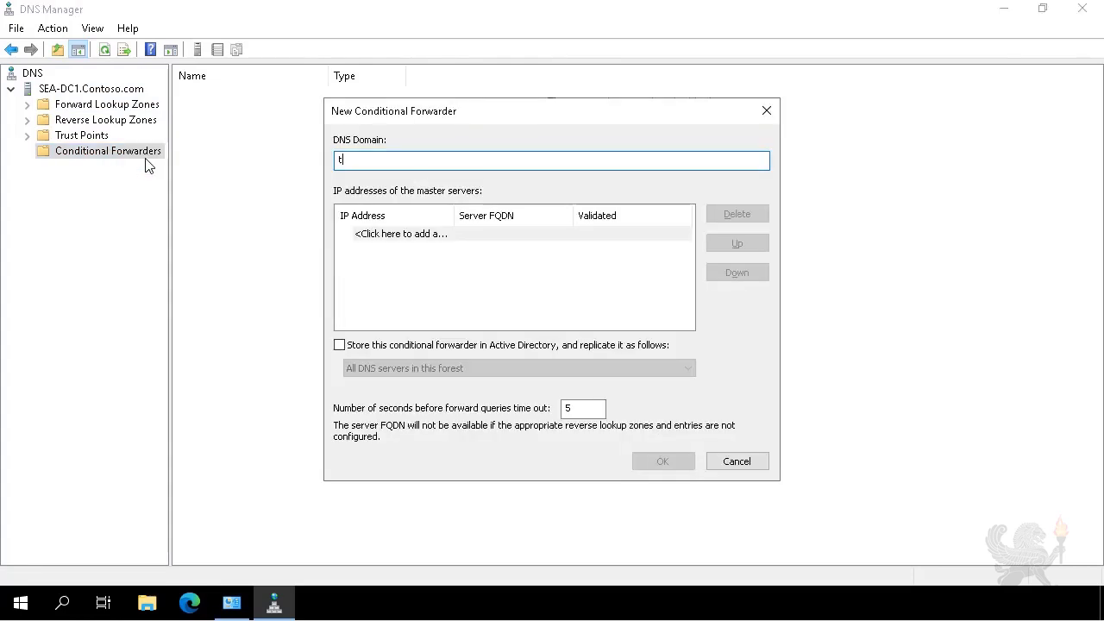
pyautogui.write('ailwindtraders.net')
pyautogui.click(372, 237)
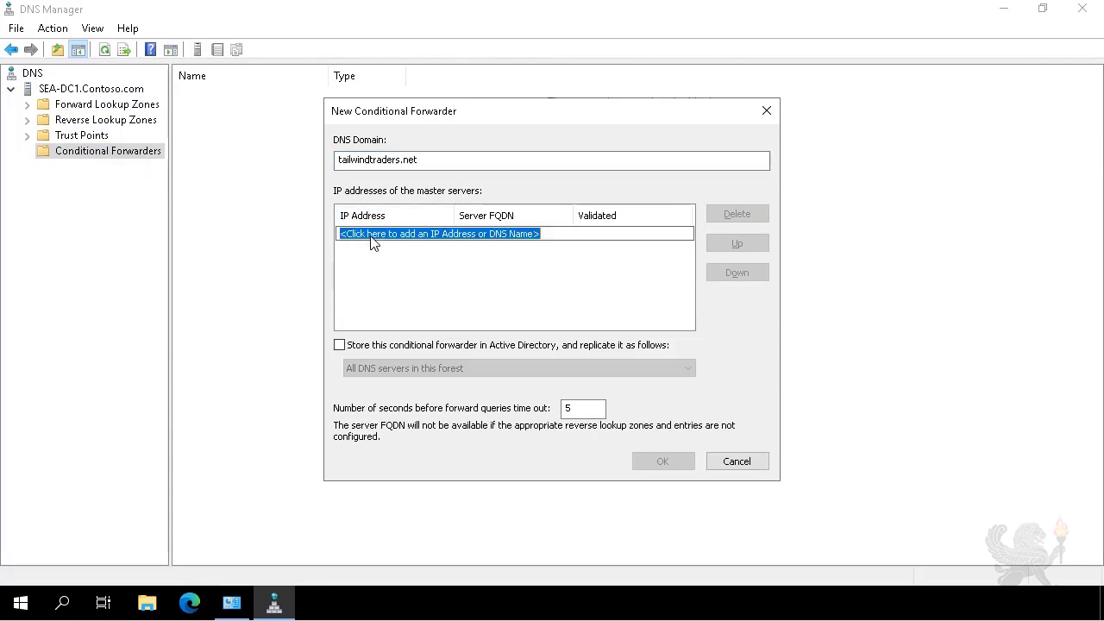
pyautogui.write('172.')
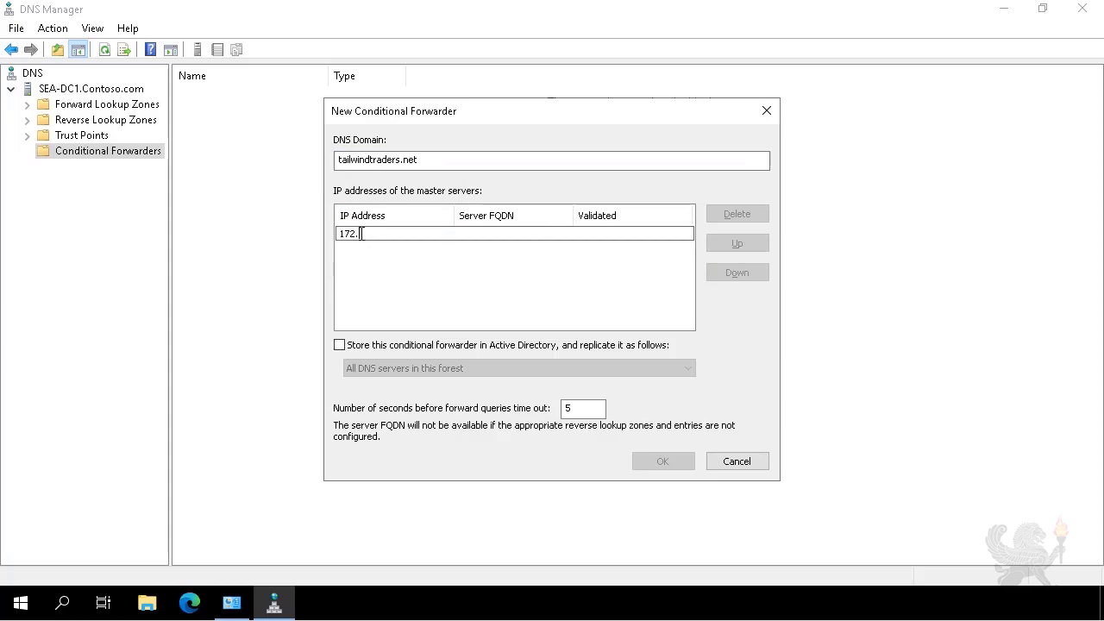
pyautogui.write('16.10.145')
pyautogui.press('Return')
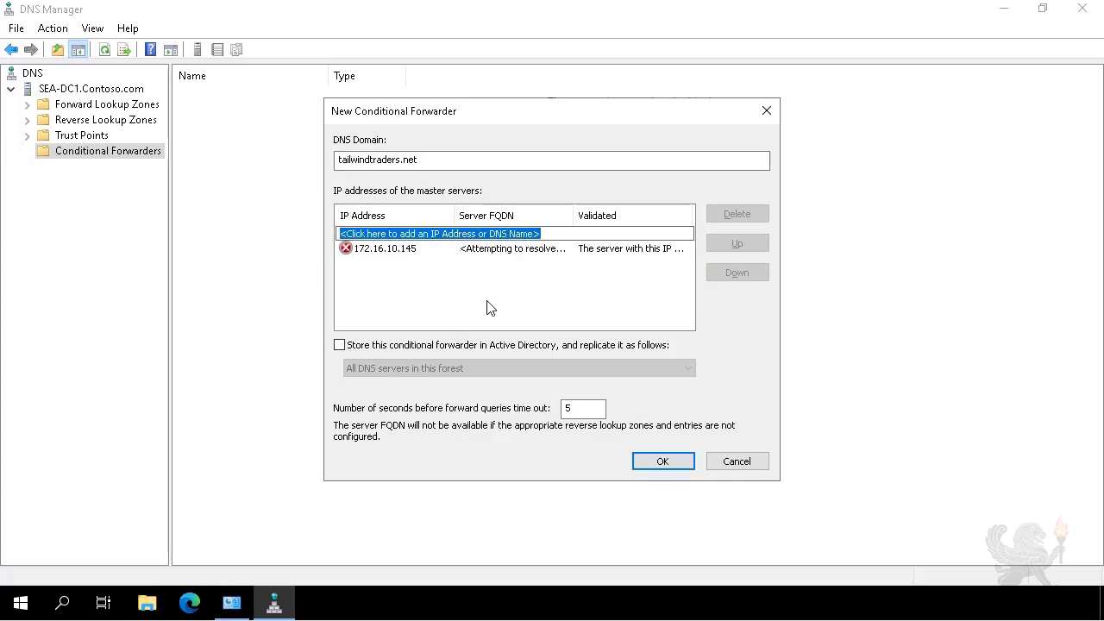
pyautogui.click(619, 253)
pyautogui.click(483, 315)
pyautogui.click(662, 461)
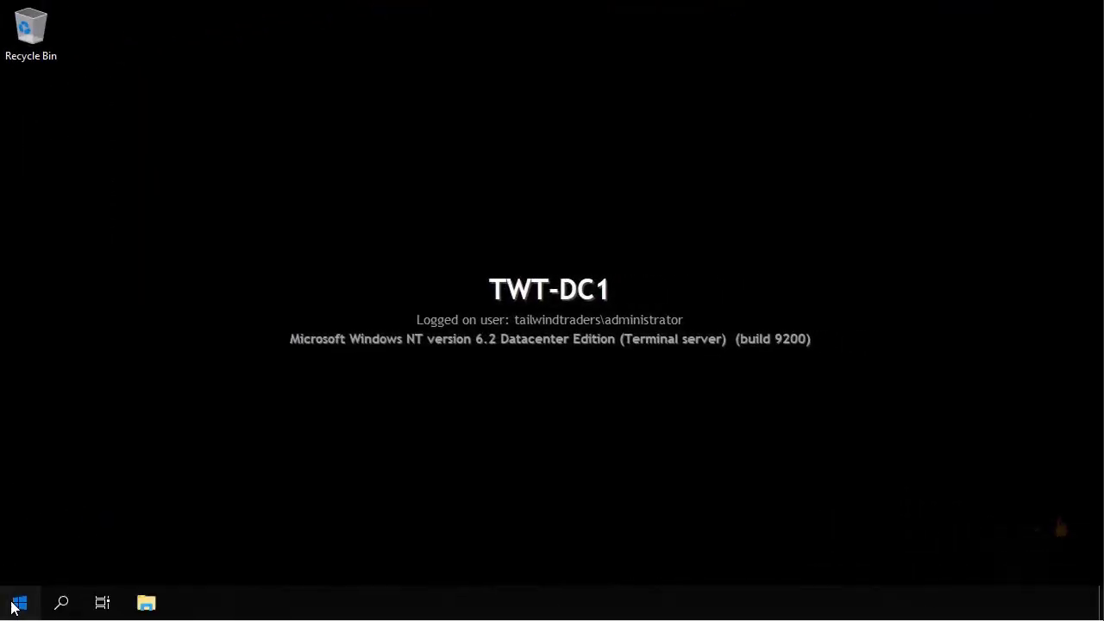
# On TWT-DC1, open the Administrative Tools folder and select the DNS shortcut
pyautogui.click(17, 602)
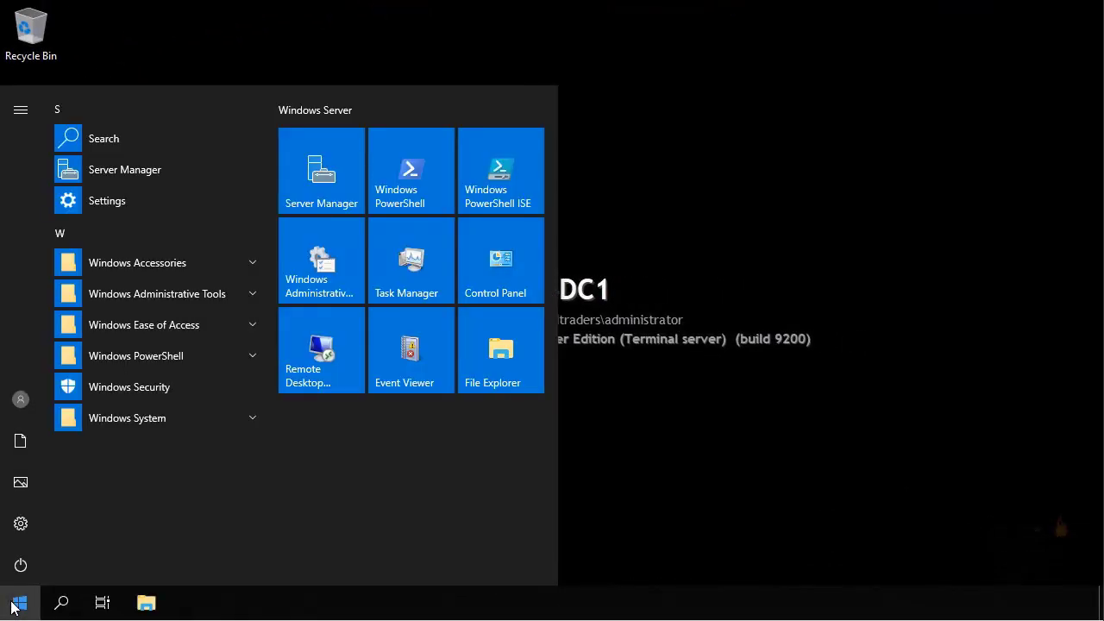
pyautogui.click(326, 230)
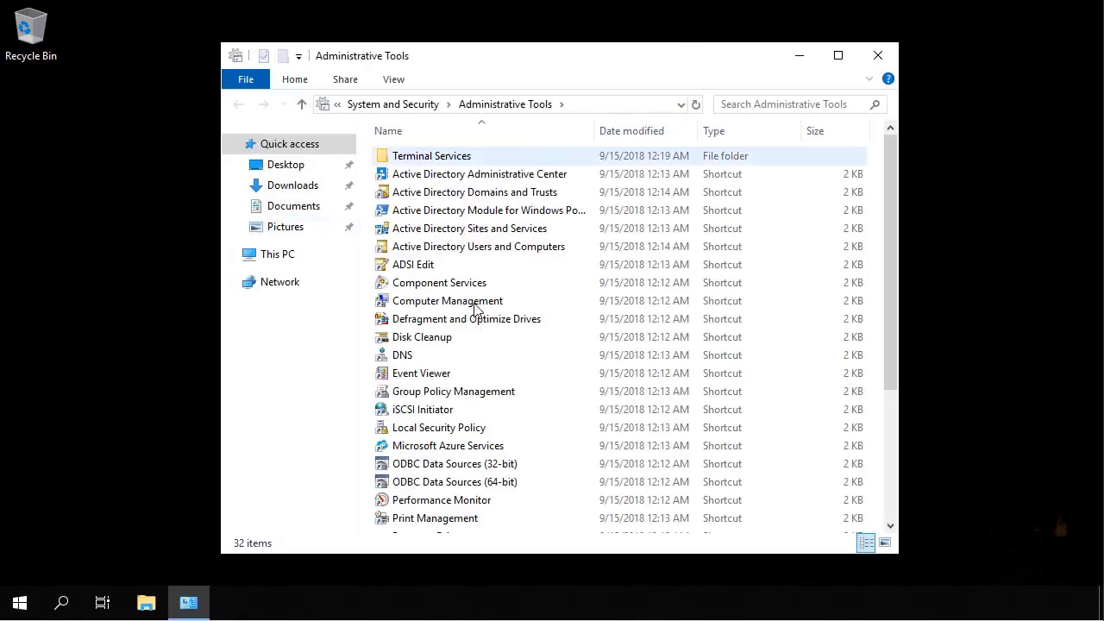
pyautogui.click(409, 359)
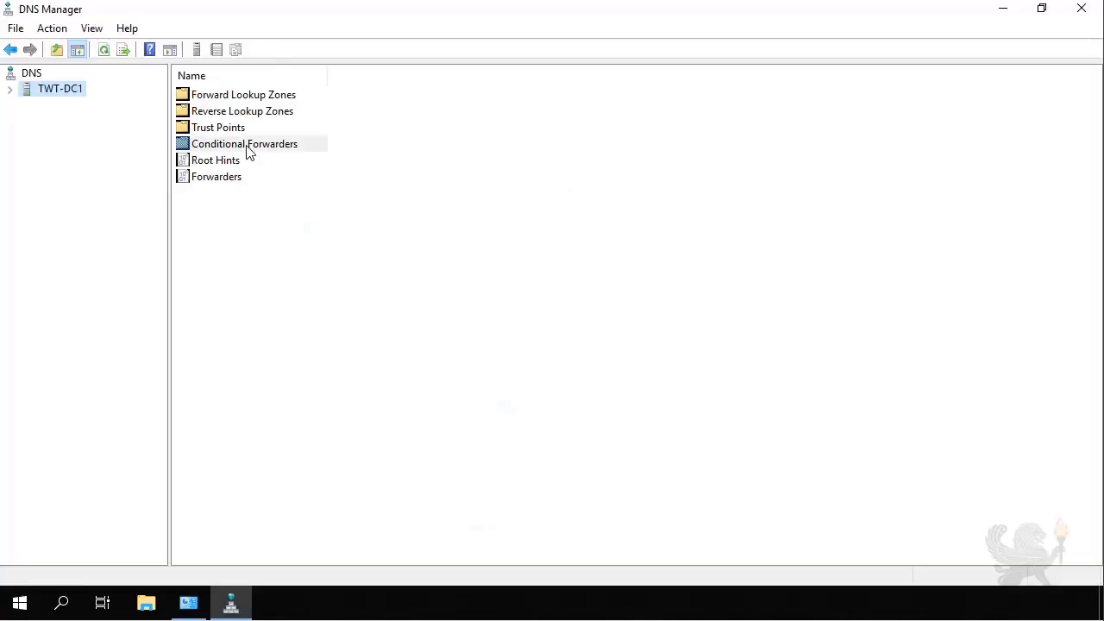
# On TWT-DC1, add a contoso.com conditional forwarder to 172.16.10.10, then close DNS Manager
pyautogui.doubleClick(245, 144)
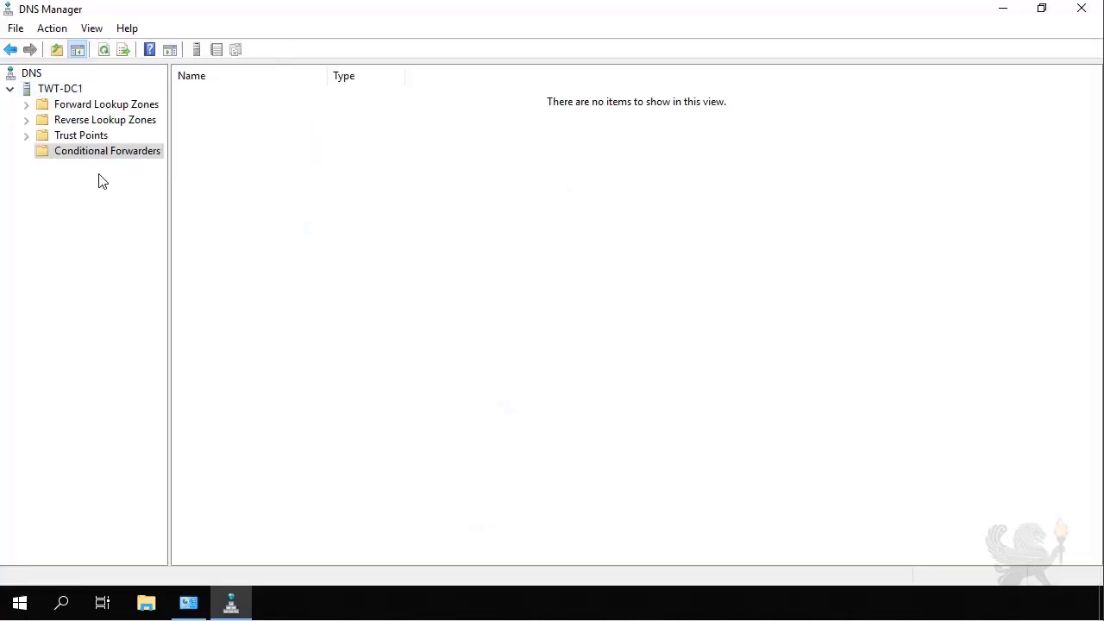
pyautogui.rightClick(97, 156)
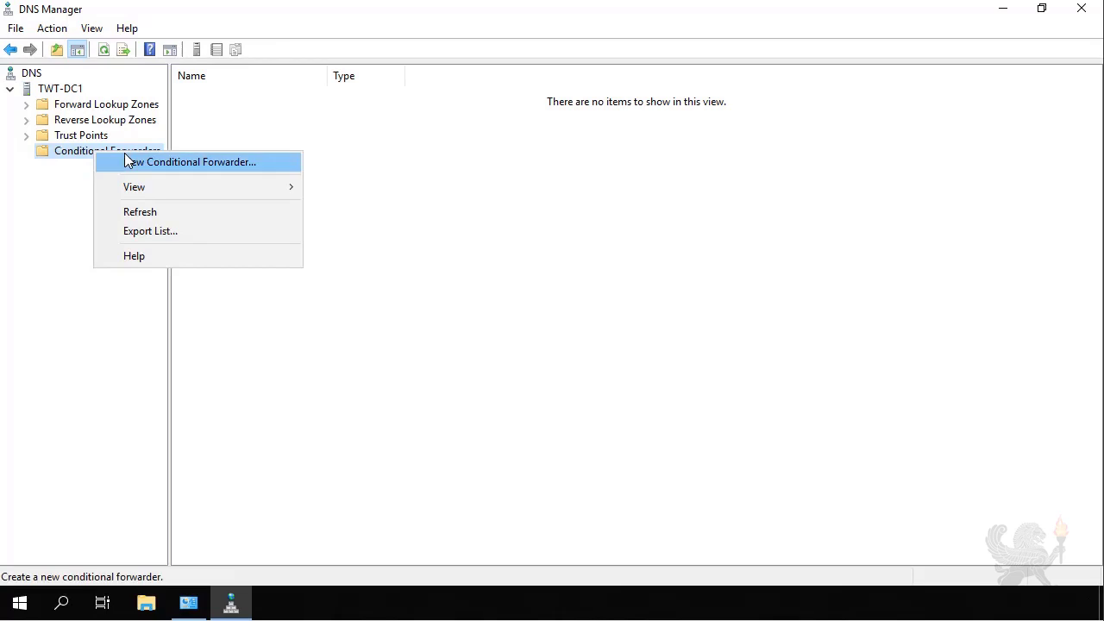
pyautogui.click(127, 161)
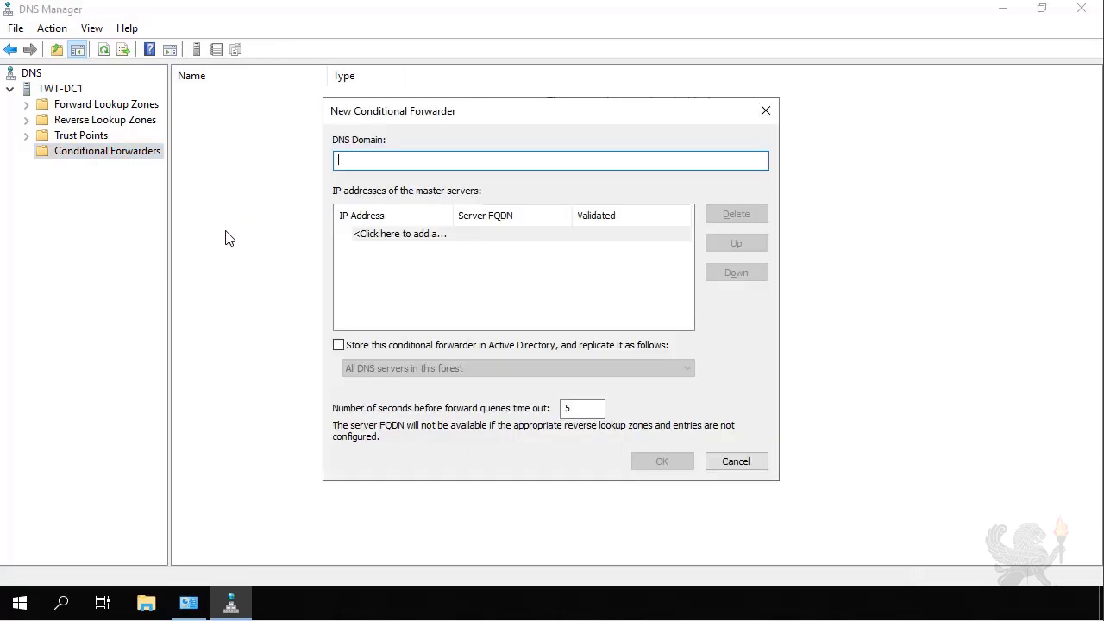
pyautogui.write('contoso.com')
pyautogui.click(382, 236)
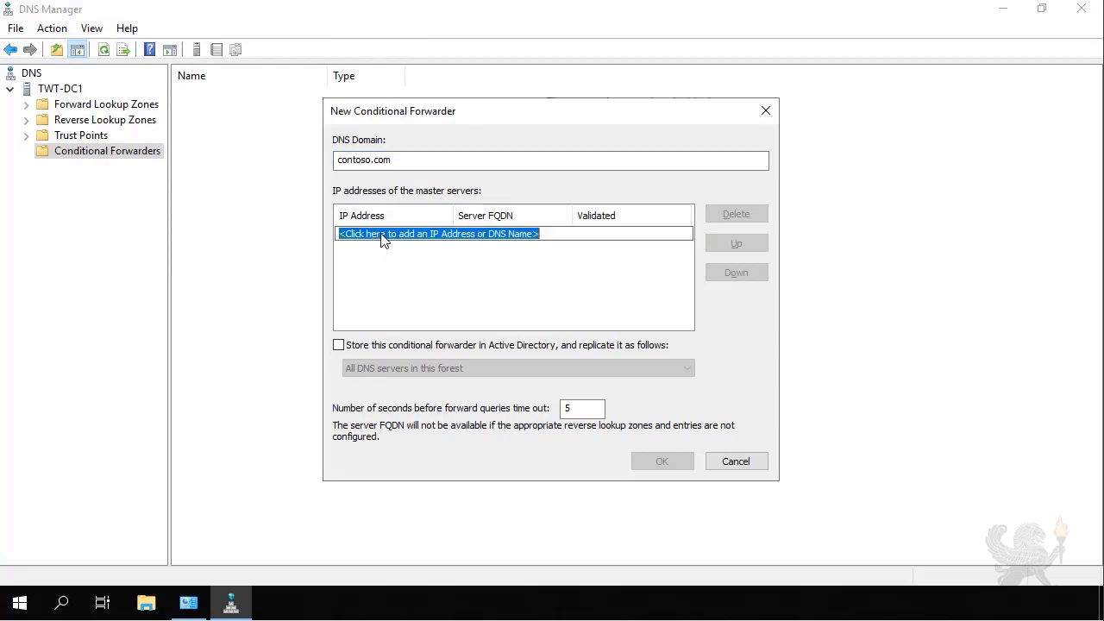
pyautogui.write('172.1')
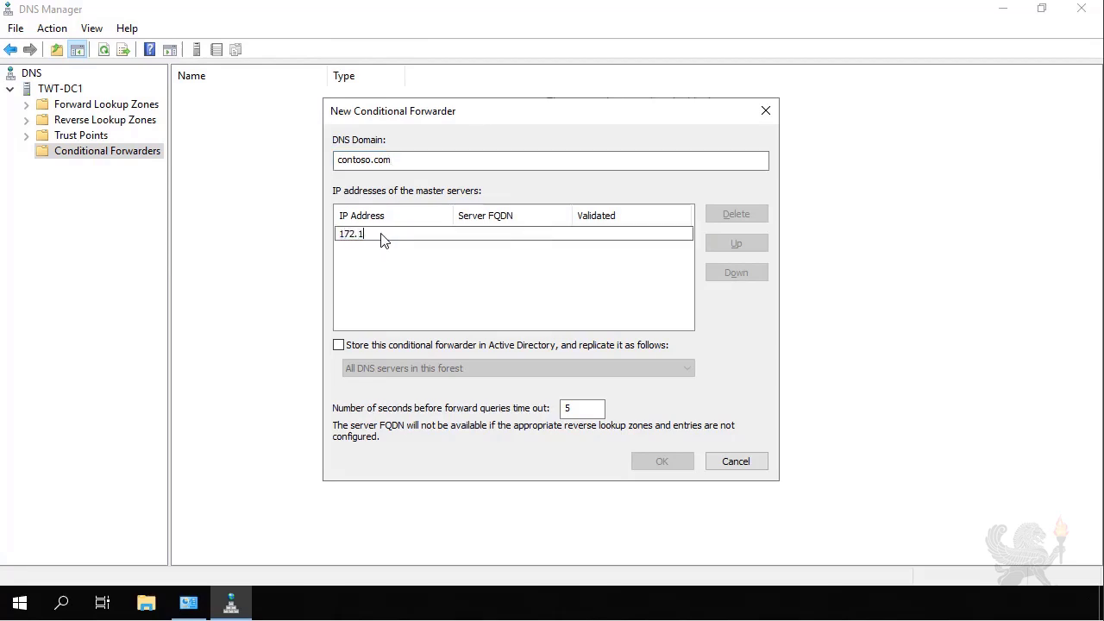
pyautogui.write('6.10.10')
pyautogui.click(567, 304)
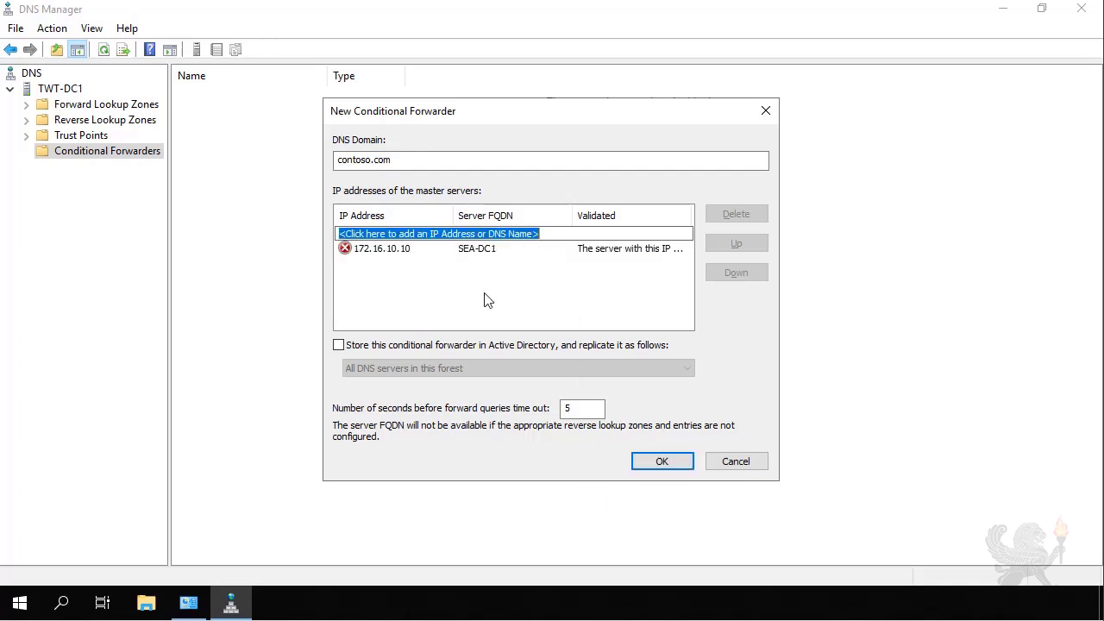
pyautogui.click(653, 461)
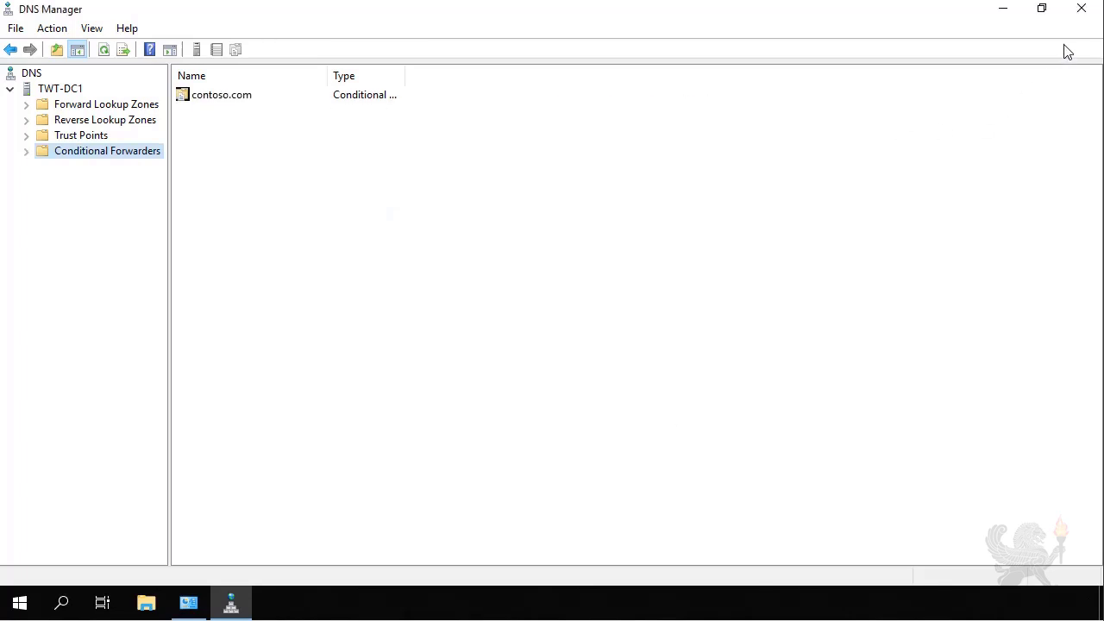
pyautogui.click(1083, 9)
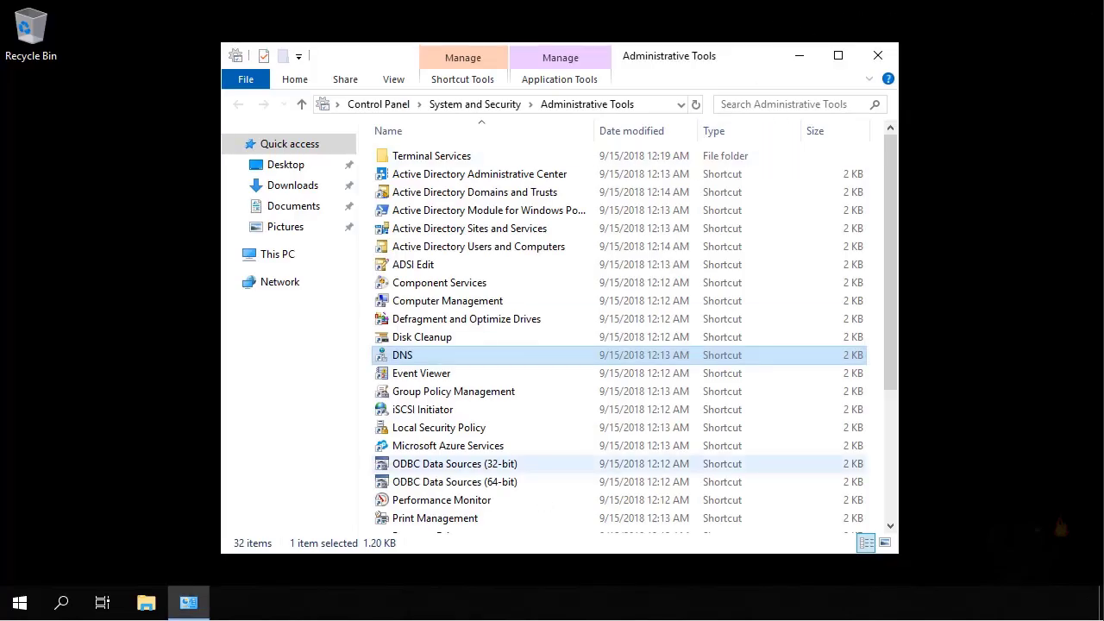
# Open the tailwindtraders.net domain Properties in Active Directory Domains and Trusts, showing the Trusts tab
pyautogui.doubleClick(513, 201)
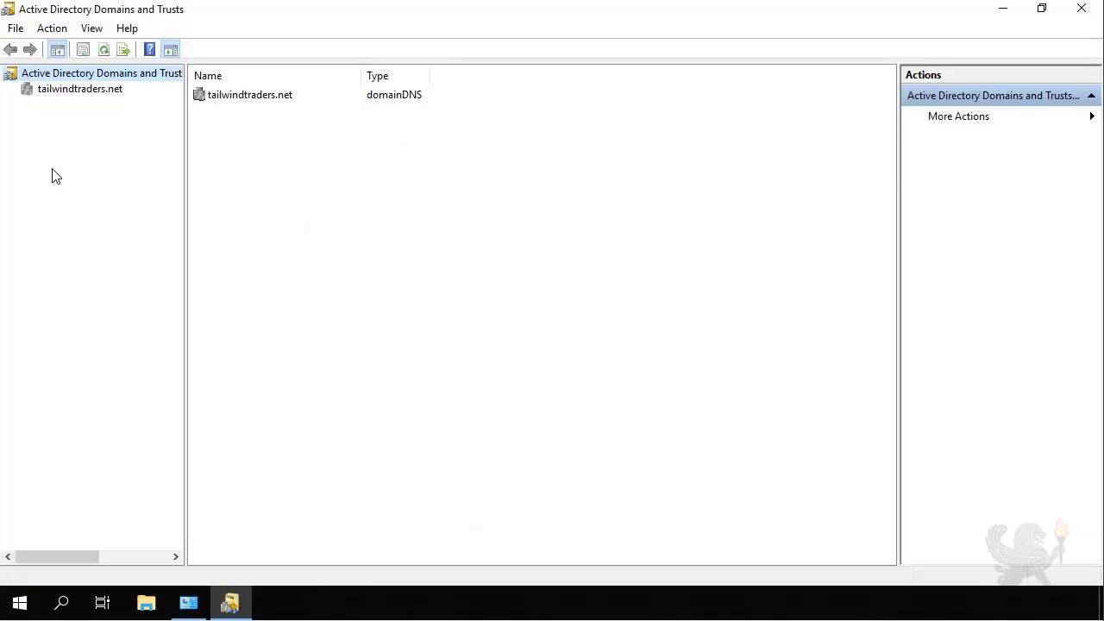
pyautogui.click(94, 90)
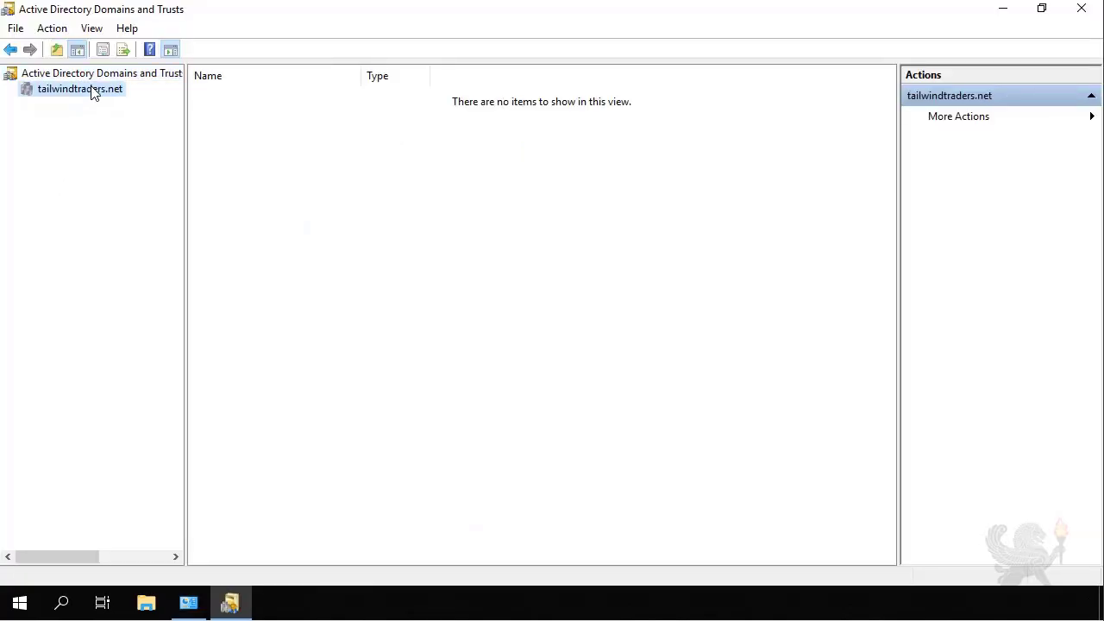
pyautogui.rightClick(94, 93)
pyautogui.click(104, 194)
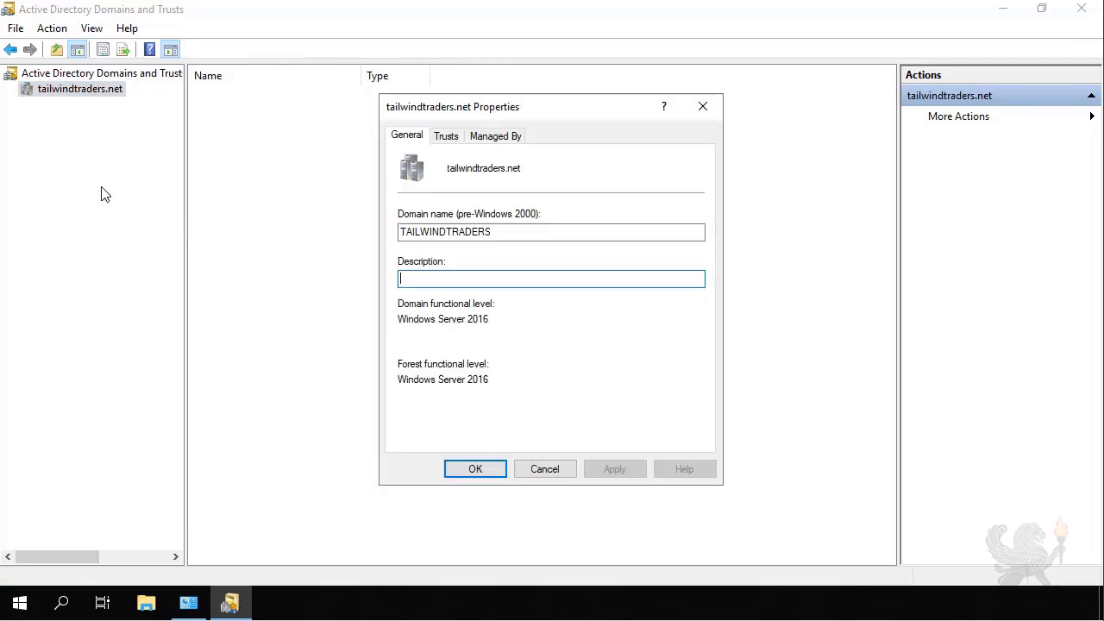
pyautogui.click(446, 136)
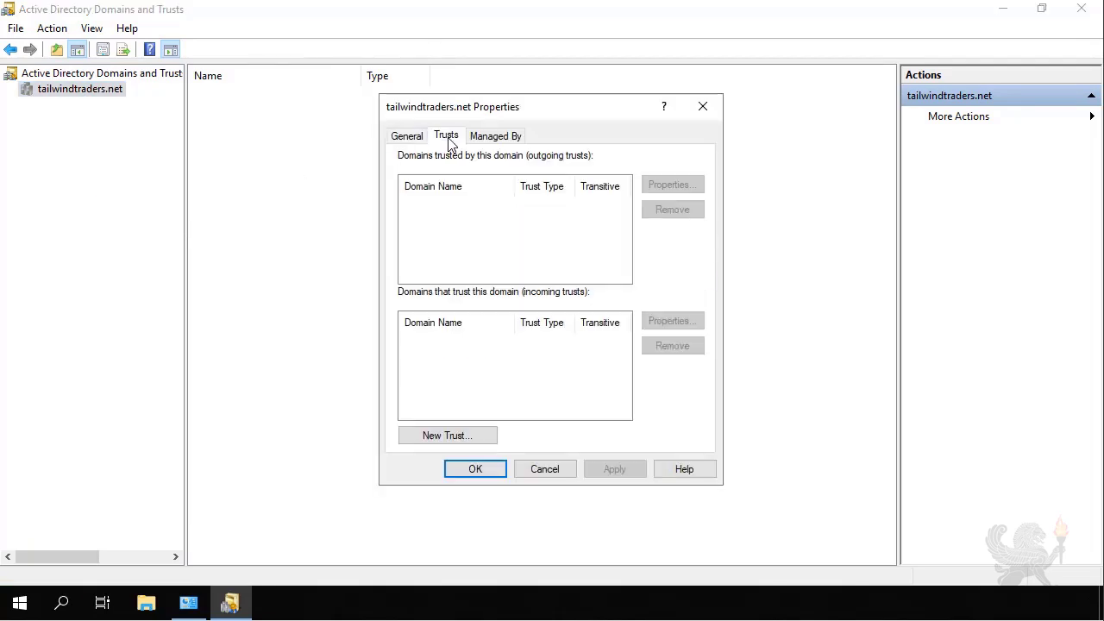
# Start a new trust with contoso.com as a two-way forest trust
pyautogui.click(461, 435)
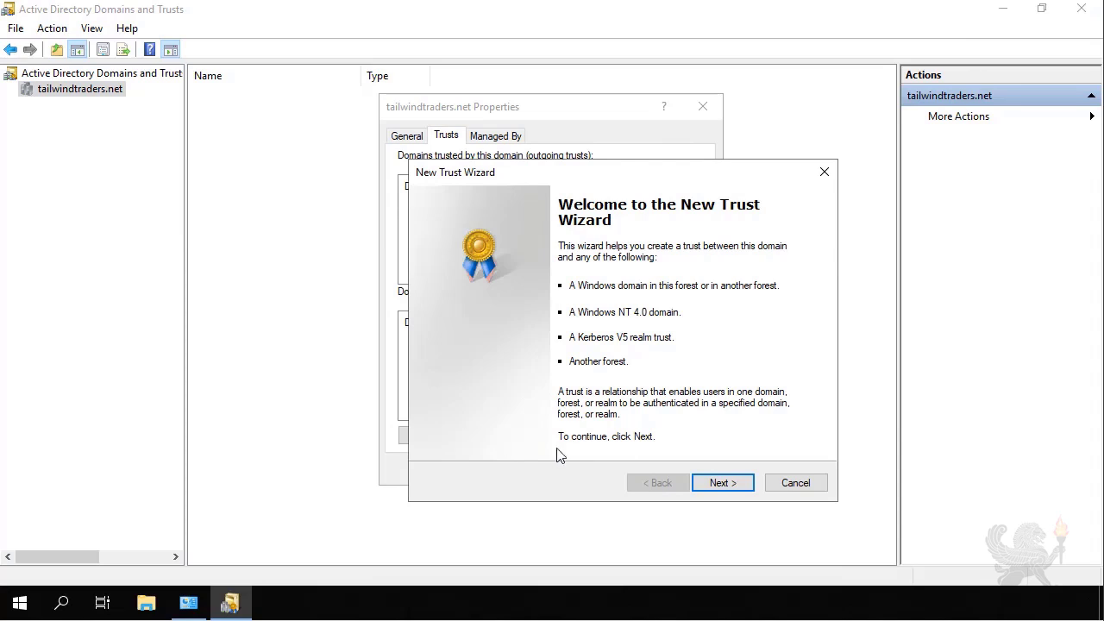
pyautogui.click(723, 483)
pyautogui.write('contoso.com')
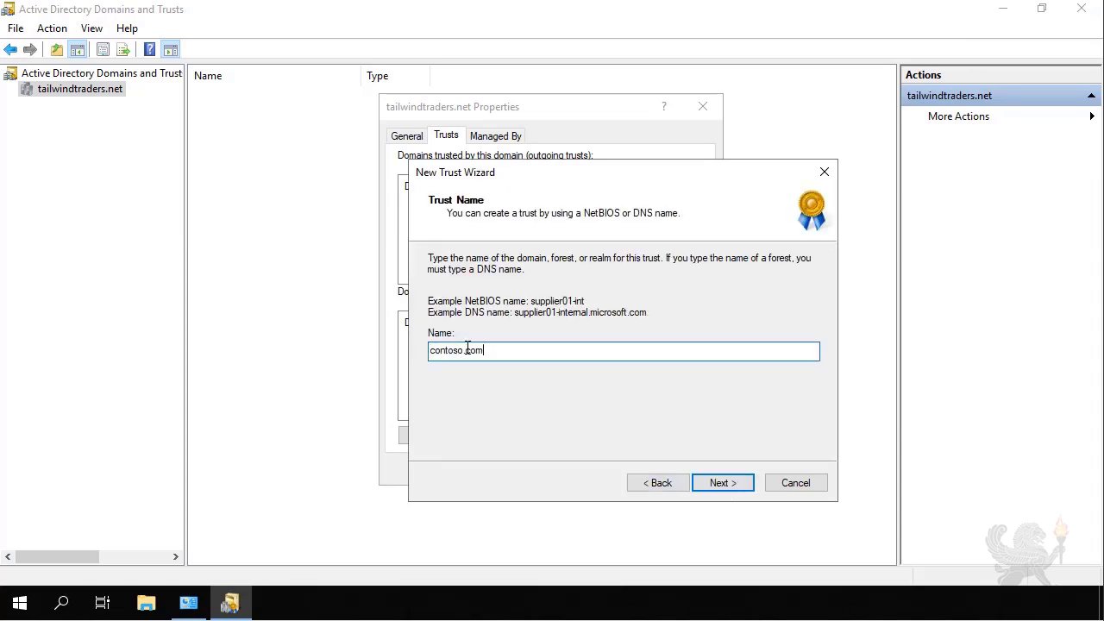
pyautogui.click(723, 484)
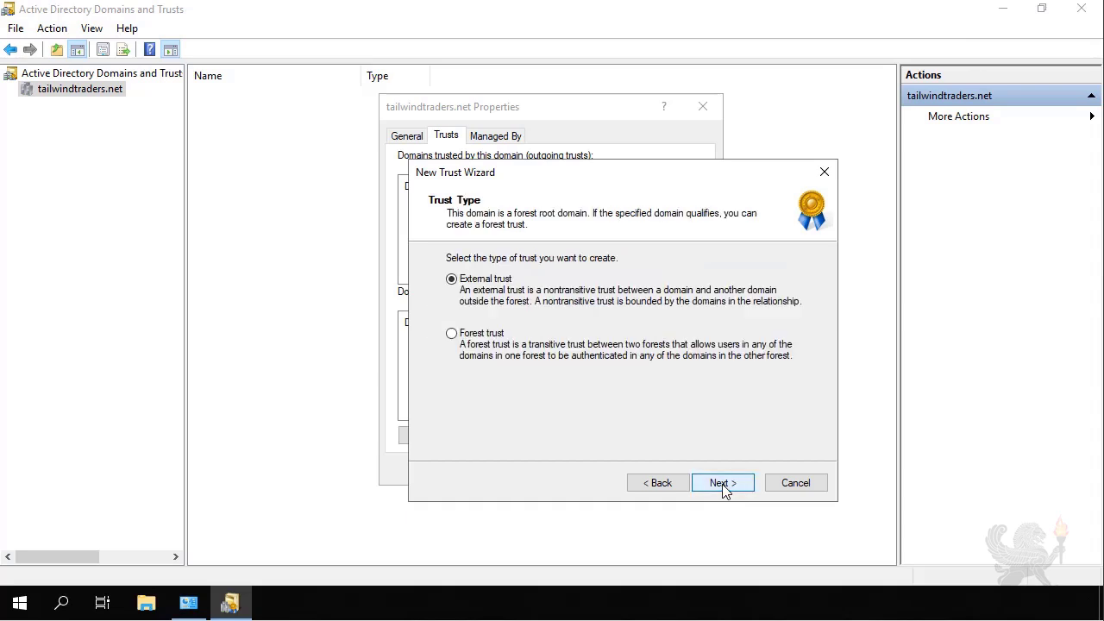
pyautogui.click(499, 334)
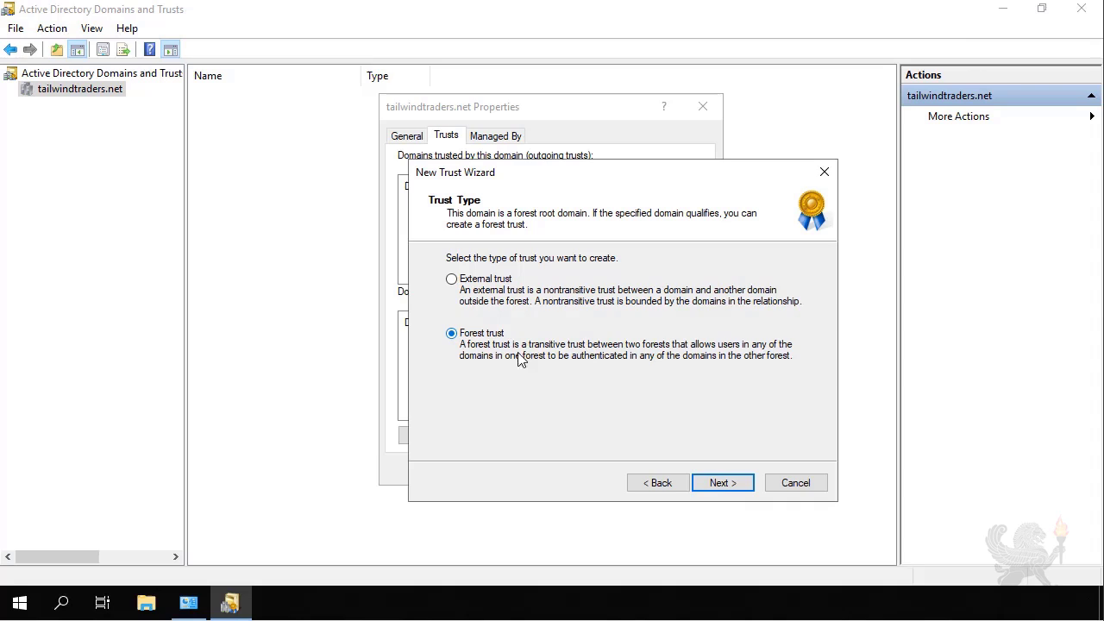
pyautogui.click(720, 483)
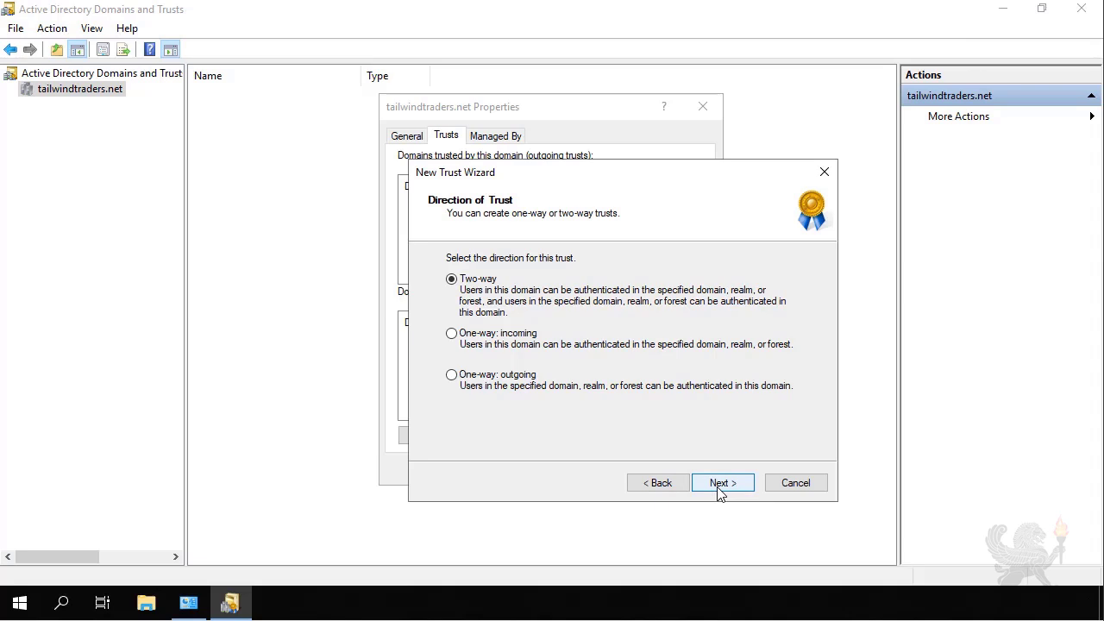
pyautogui.click(721, 484)
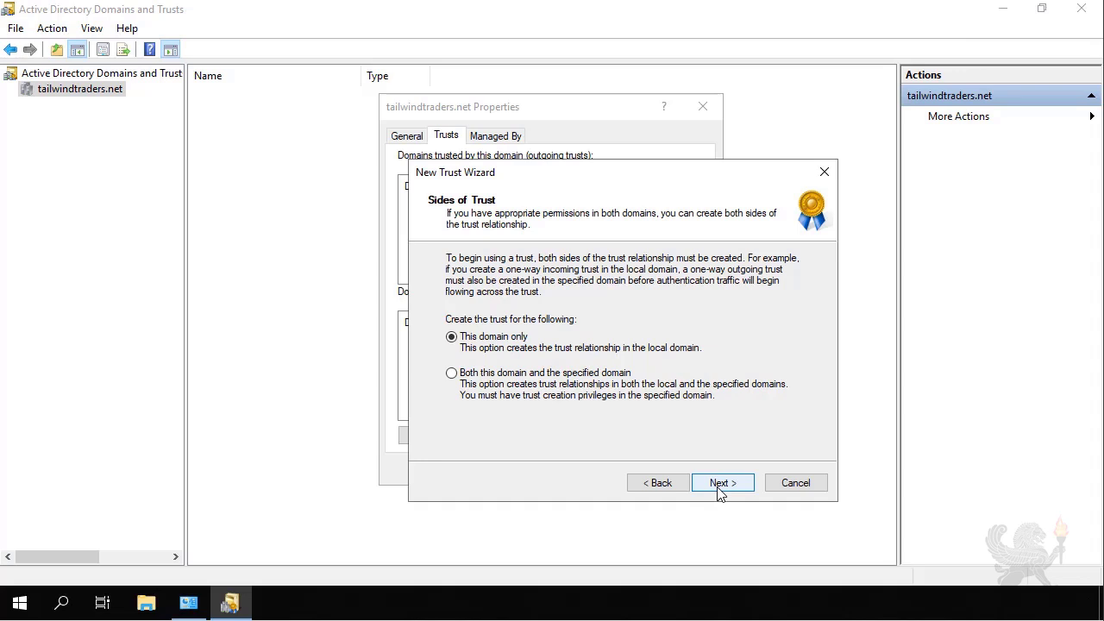
# Create the trust on both domains and enter the contoso.com administrator user name and password
pyautogui.click(576, 377)
pyautogui.click(722, 476)
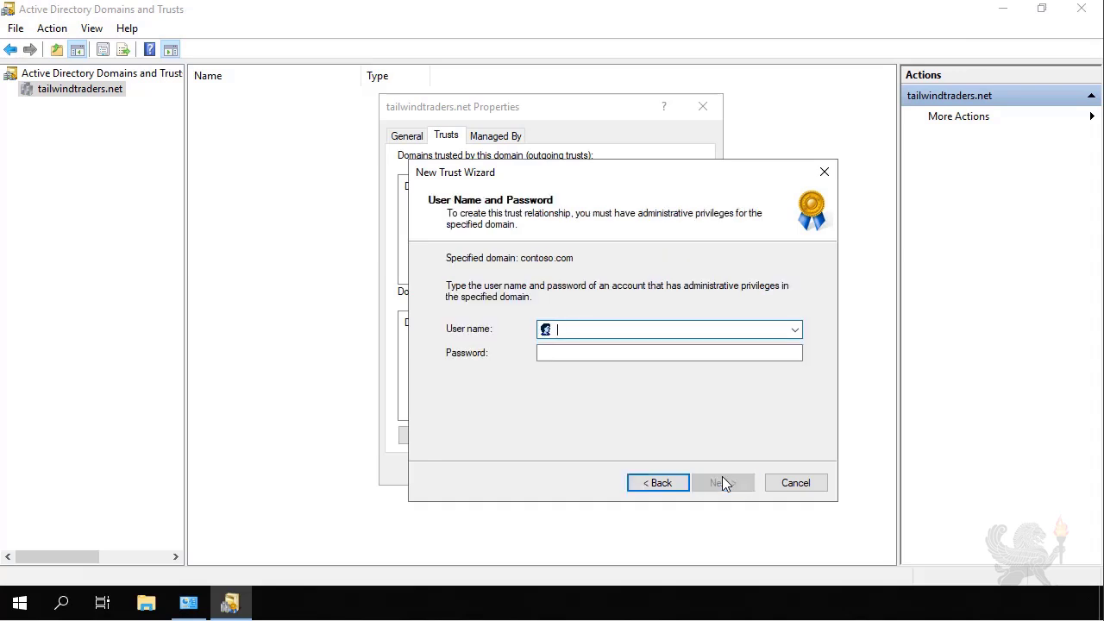
pyautogui.write('contoso')
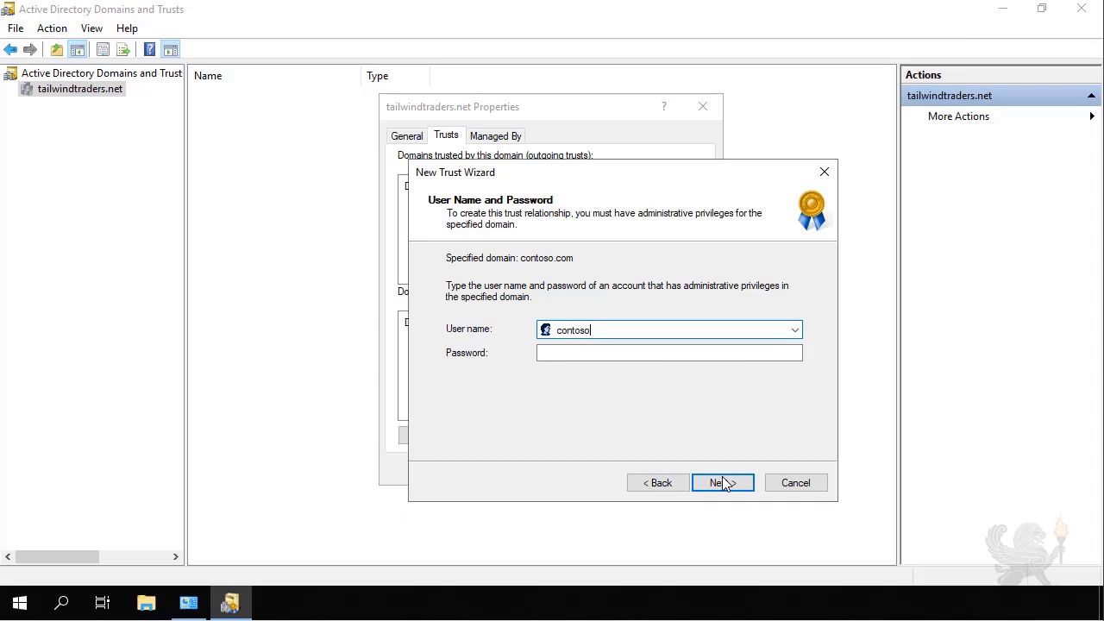
pyautogui.write('\\administrator')
pyautogui.press('Tab')
pyautogui.write('Pa55w.rd')
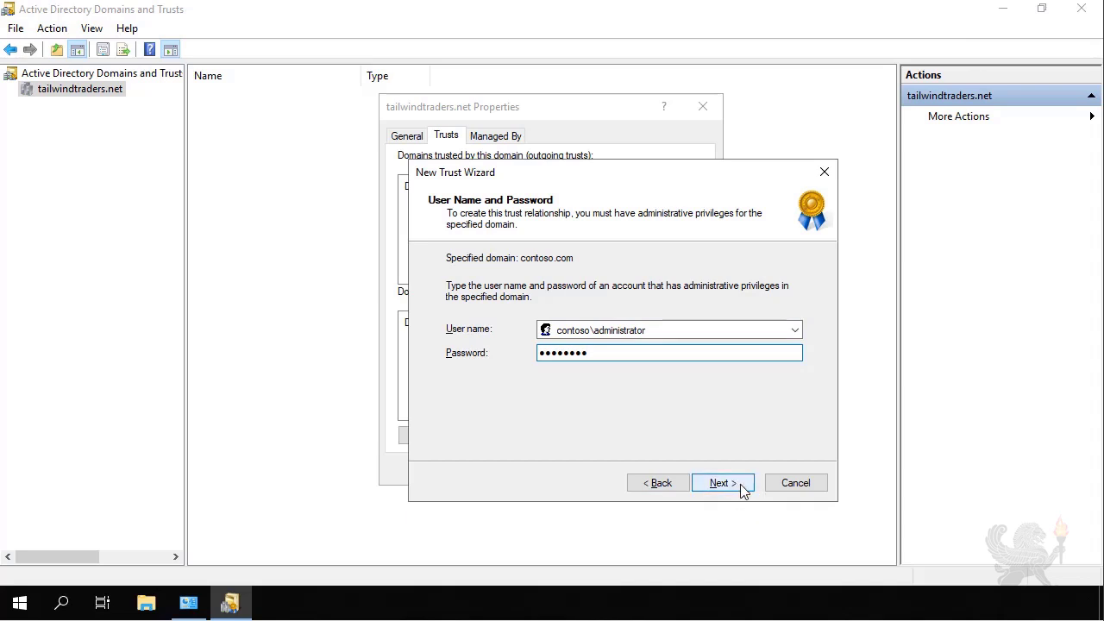
# Keep forest-wide authentication for both forests and create the contoso.com forest trust
pyautogui.click(740, 485)
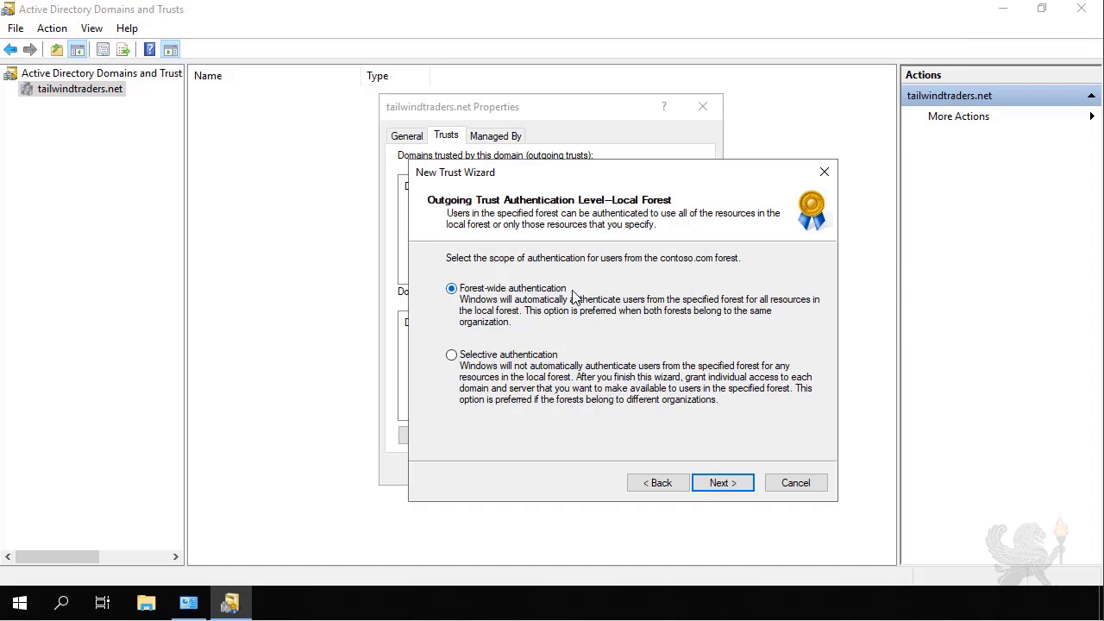
pyautogui.click(722, 483)
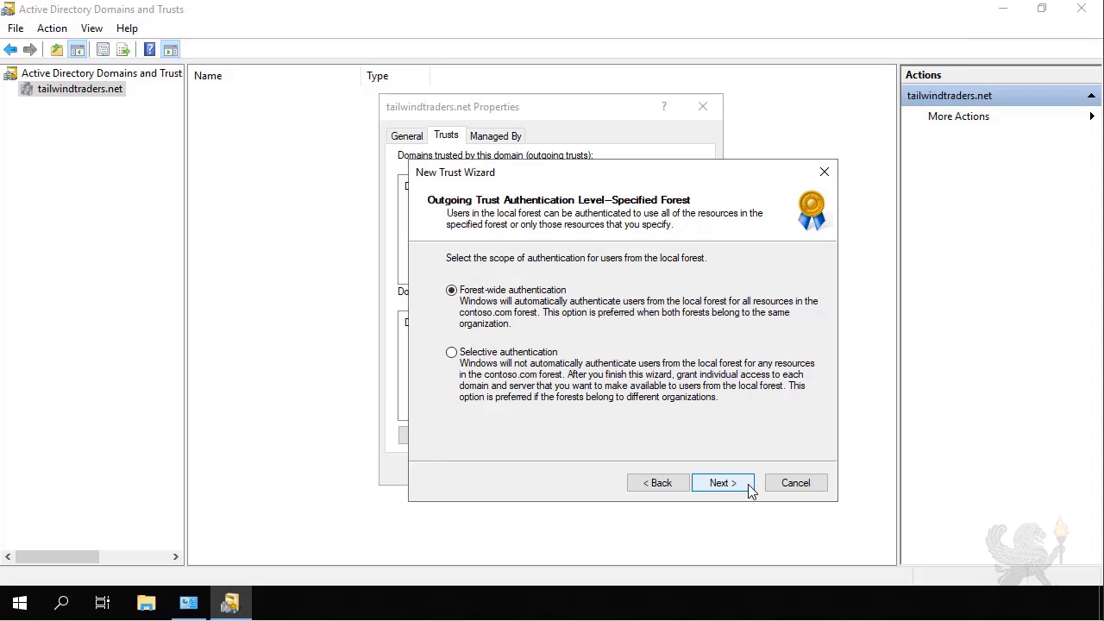
pyautogui.click(746, 486)
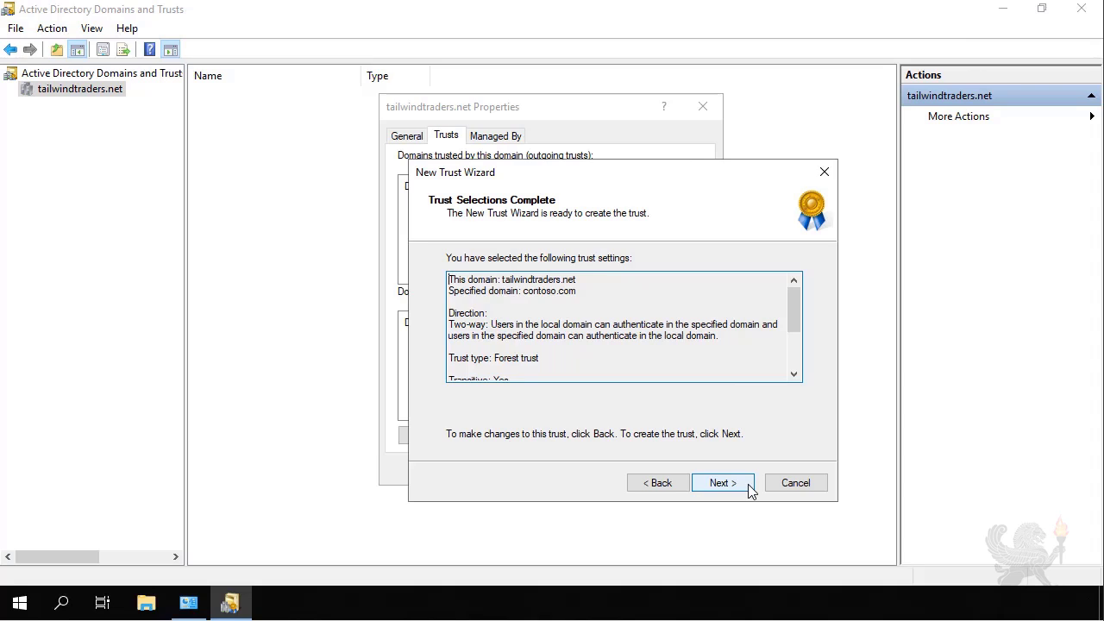
pyautogui.click(749, 488)
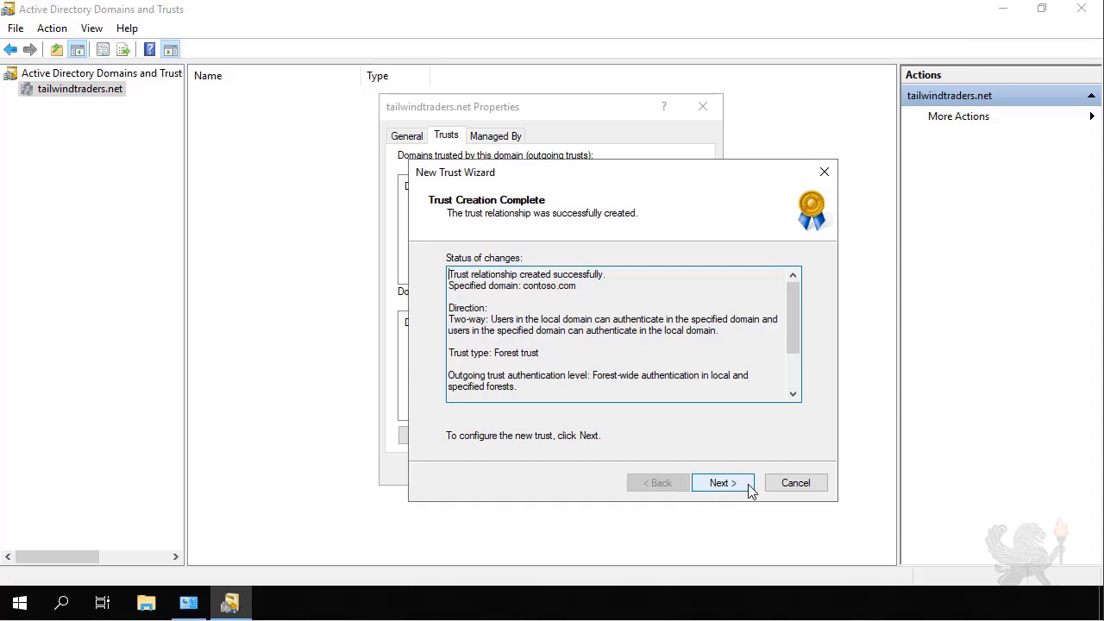
# Confirm both the outgoing and incoming contoso.com trusts and finish the wizard
pyautogui.click(748, 488)
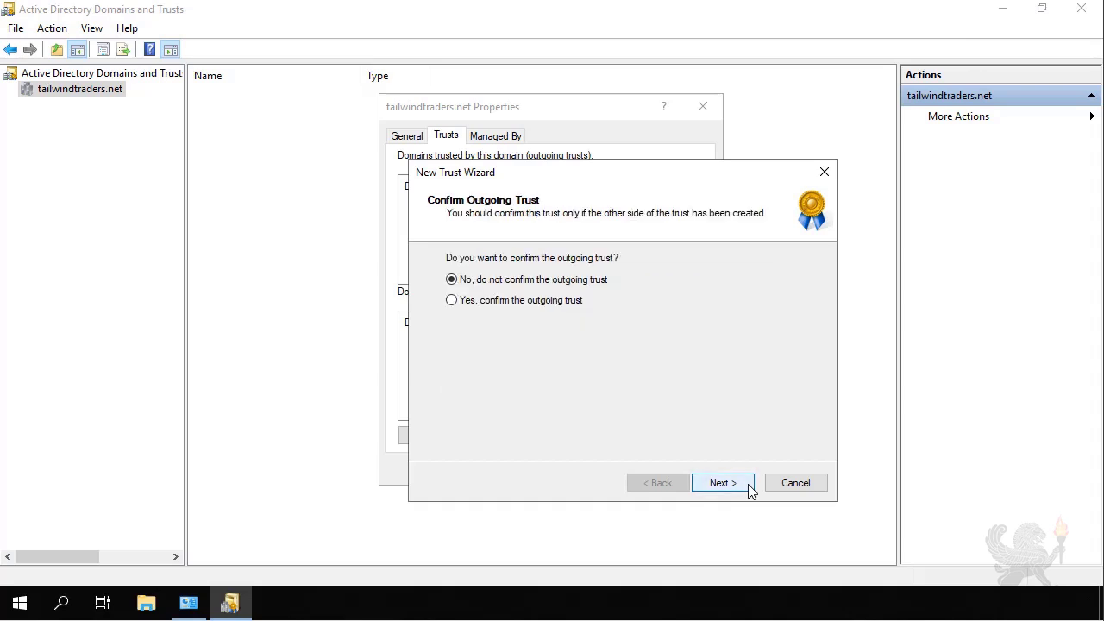
pyautogui.click(542, 308)
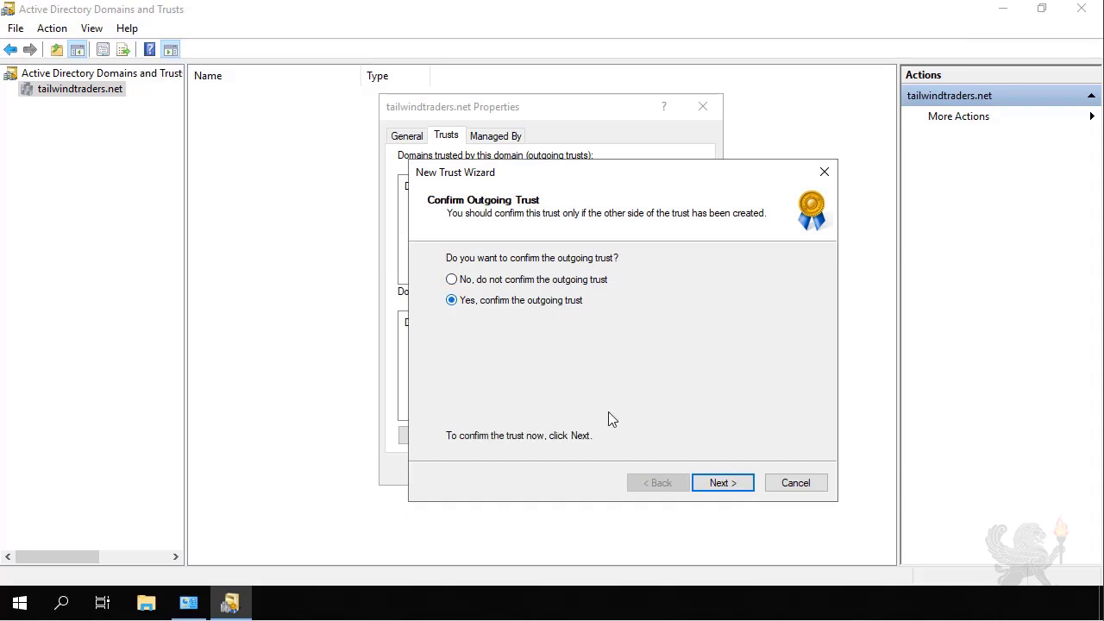
pyautogui.click(720, 486)
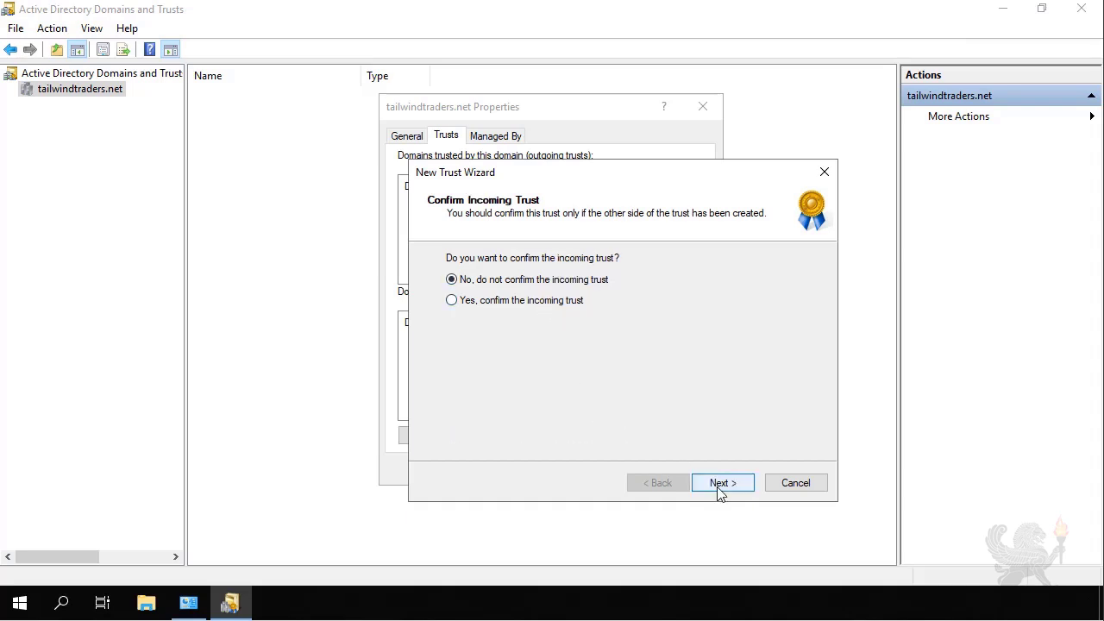
pyautogui.click(565, 305)
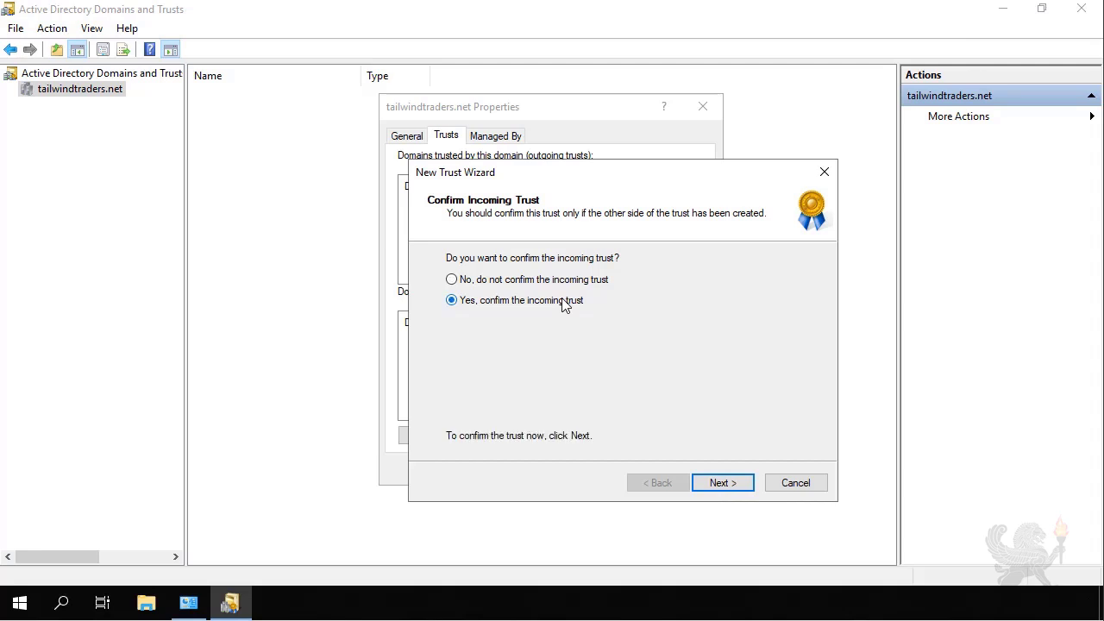
pyautogui.click(720, 483)
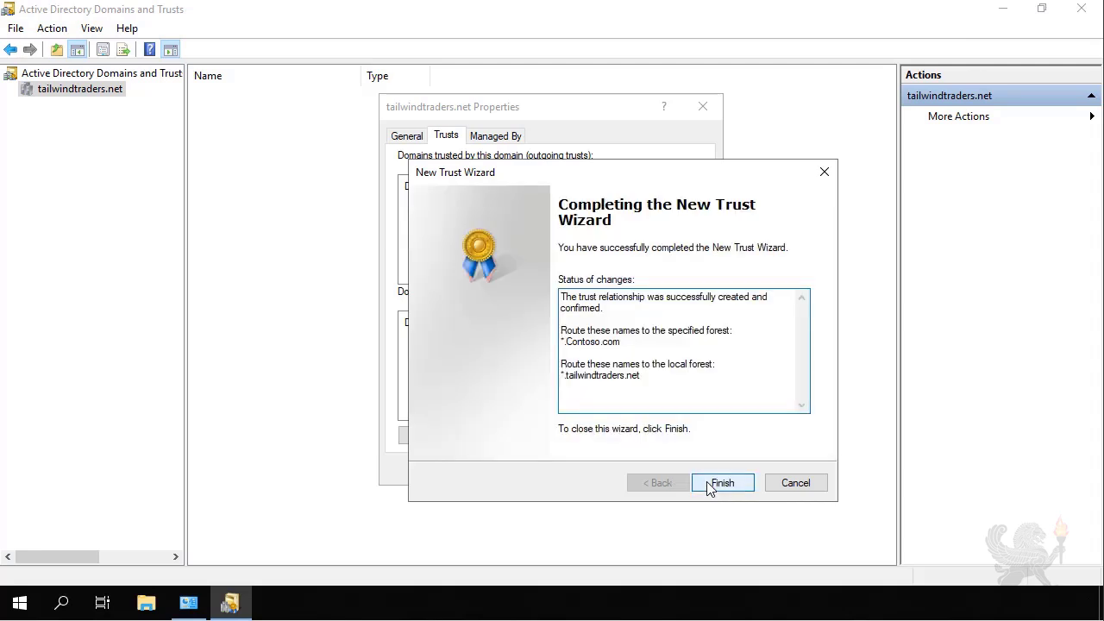
pyautogui.click(709, 486)
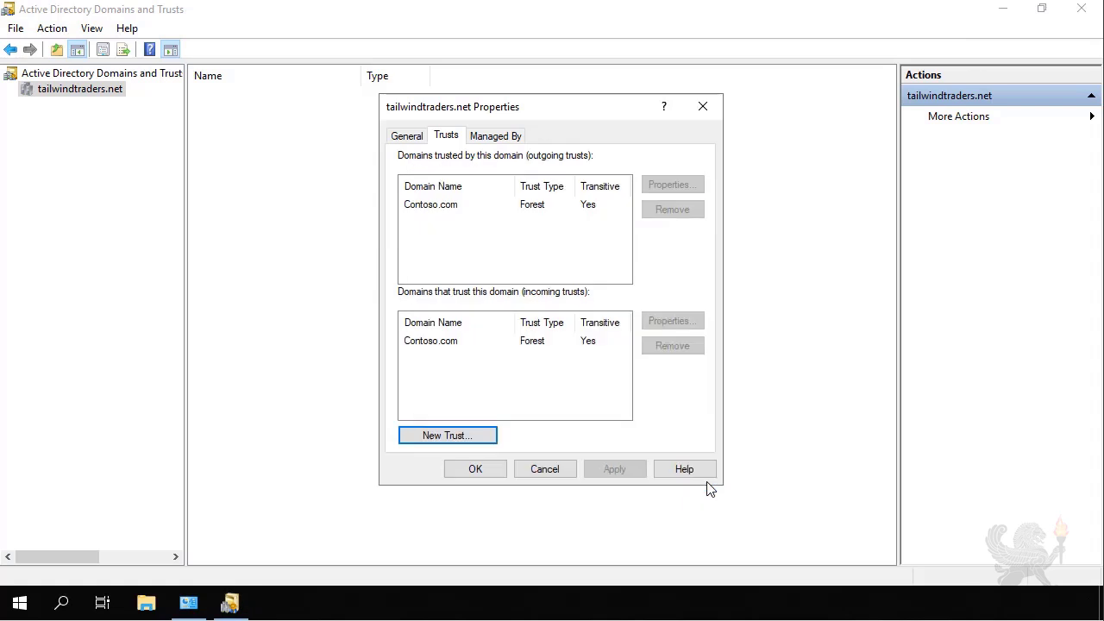